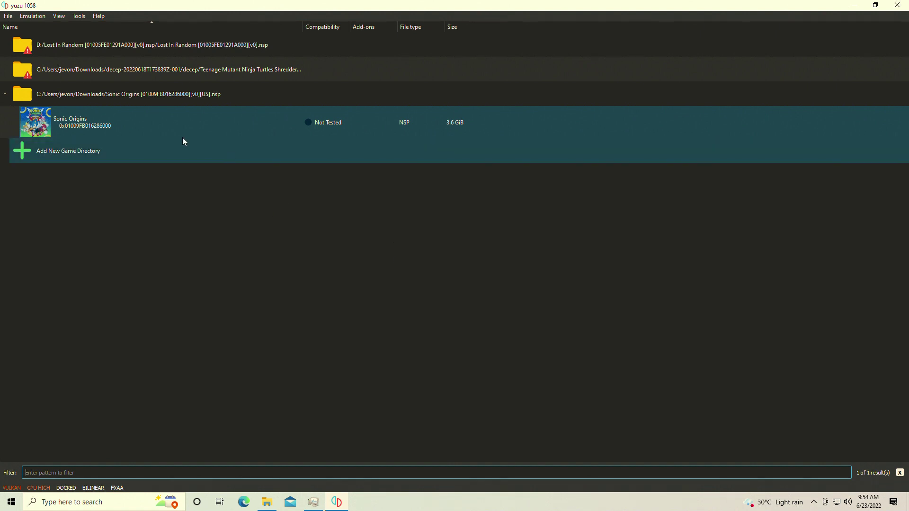
# Step: Select Sonic Origins in the game list and bring up its context menu
pyautogui.click(168, 131)
pyautogui.rightClick(167, 130)
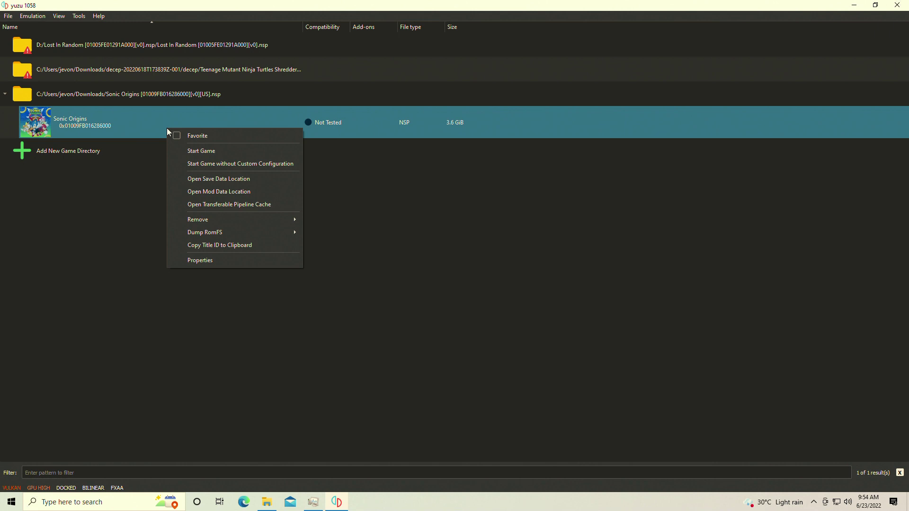
# Step: Review Multicore CPU Emulation in Sonic Origins' General properties and confirm with OK
pyautogui.click(213, 261)
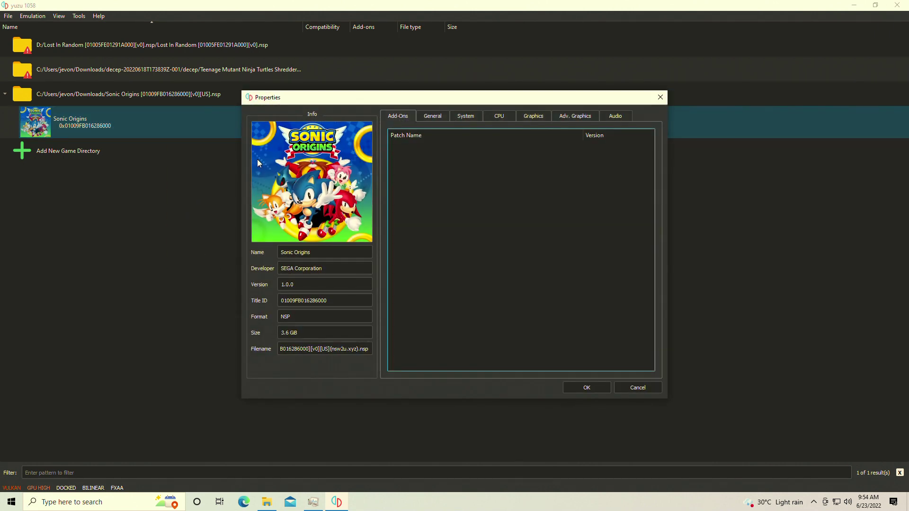
pyautogui.click(432, 116)
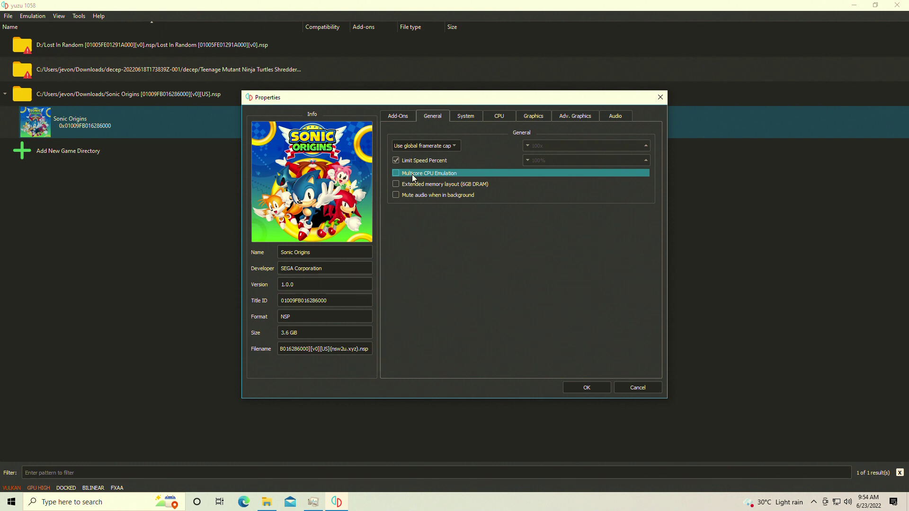
pyautogui.click(587, 387)
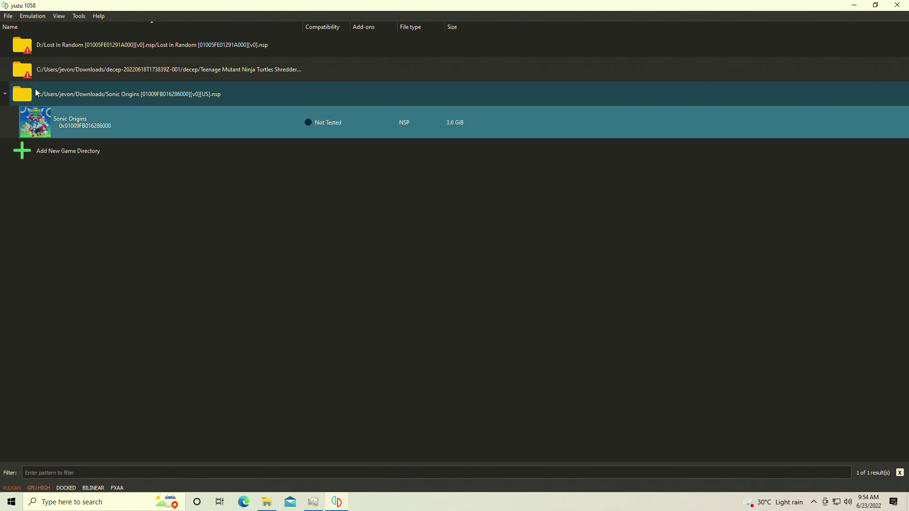
# Step: Launch Sonic Origins from the game list and let its shaders load
pyautogui.doubleClick(67, 126)
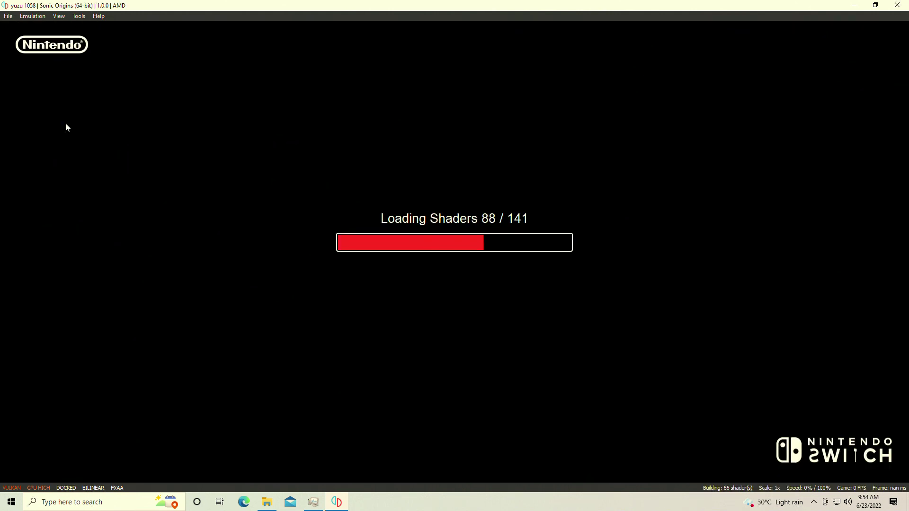